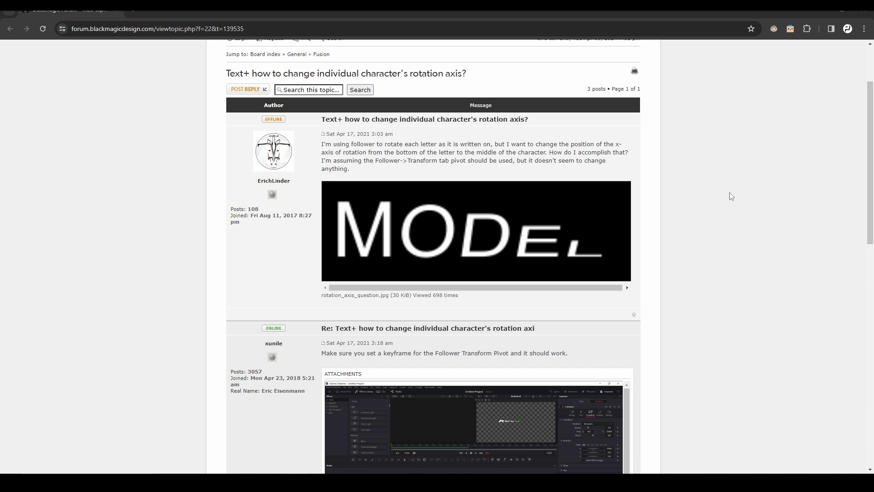
# Scroll the forum thread about the Text+ rotation axis down to the question and its first reply
pyautogui.scroll(-1, 395, 219)
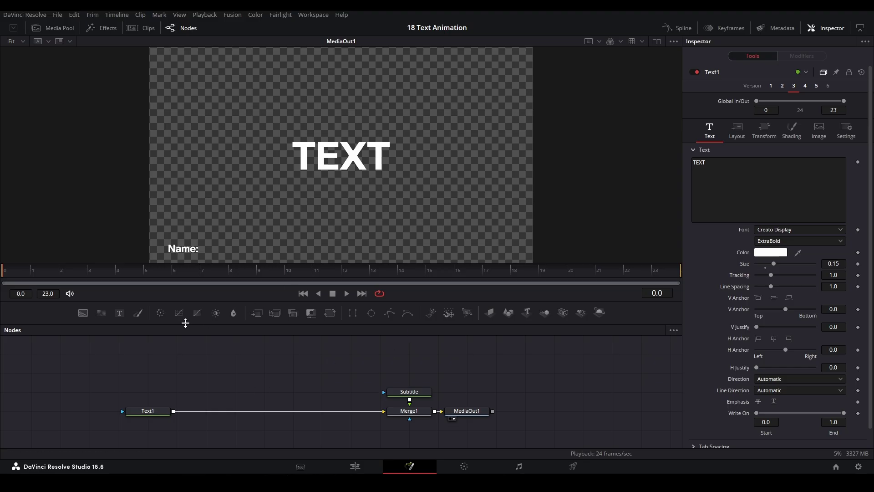
# Attach a Follower modifier to the Text1 title's text
pyautogui.click(138, 411)
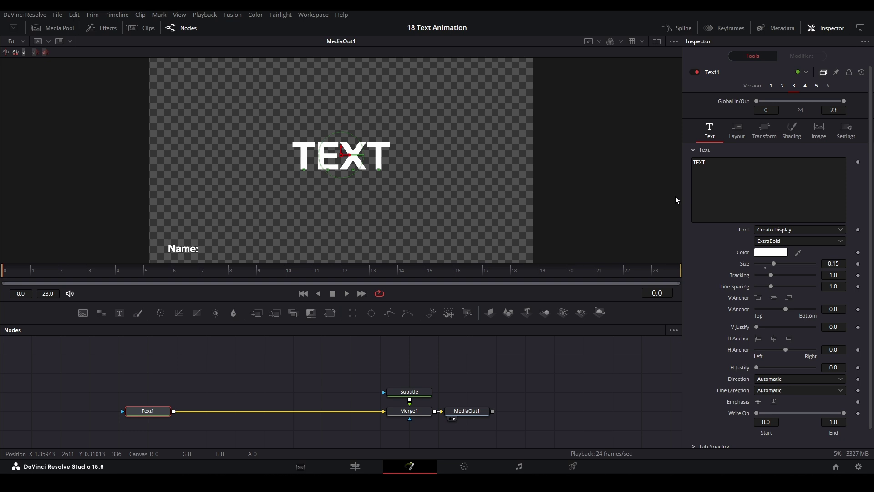
pyautogui.rightClick(854, 187)
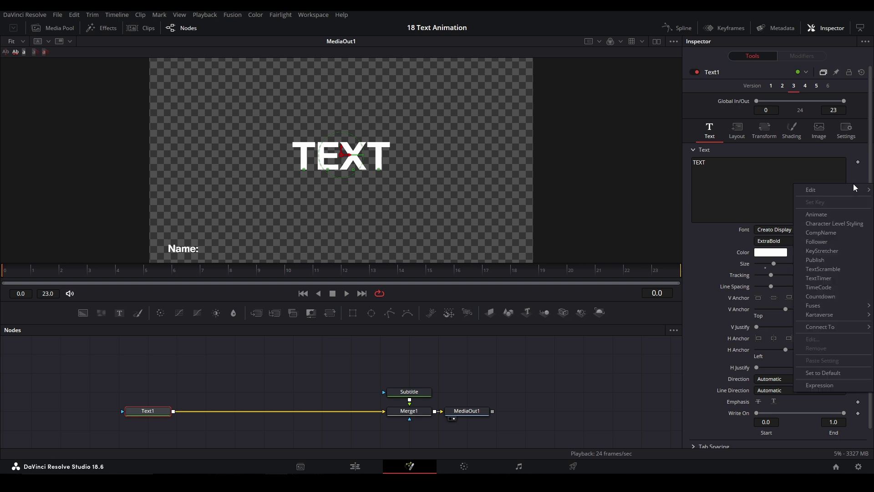
pyautogui.click(829, 241)
# Set the Follower's character delay to 1 frame and show its per-character Transform settings
pyautogui.click(812, 57)
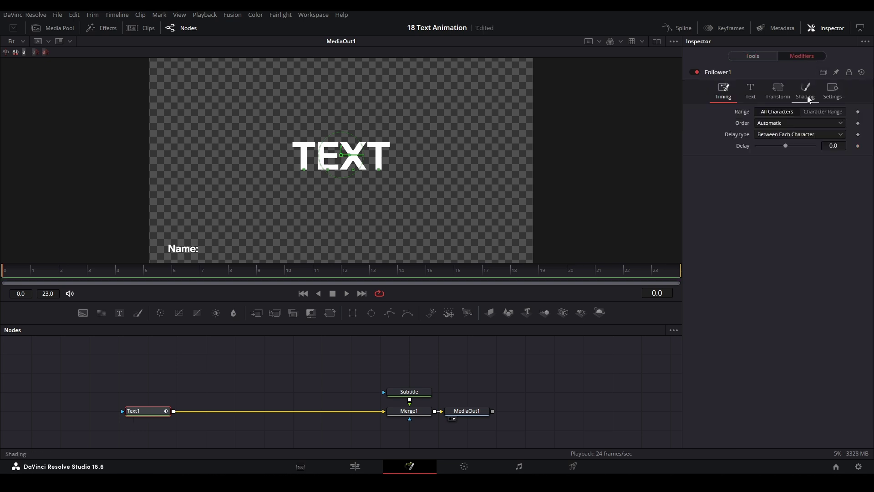
pyautogui.click(833, 146)
pyautogui.write('1')
pyautogui.press('Return')
pyautogui.click(768, 96)
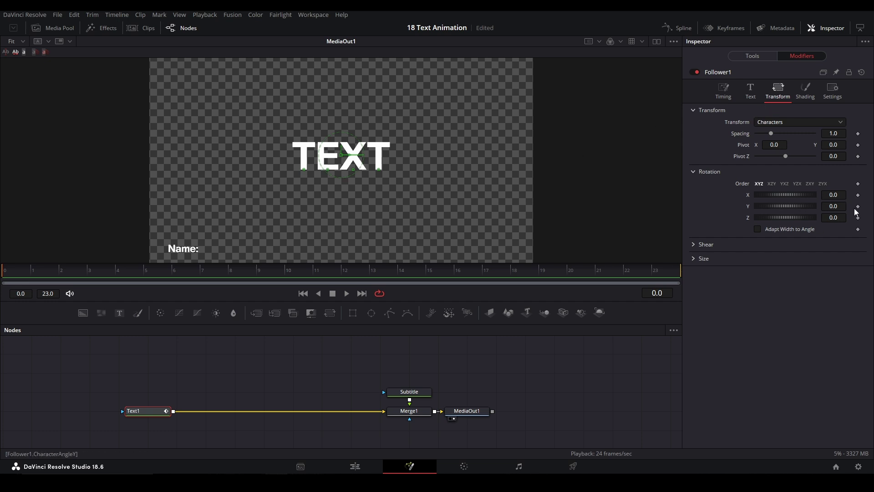
# Keyframe the characters' Z rotation at 0 on frame 23 and 90 on frame 0
pyautogui.click(661, 267)
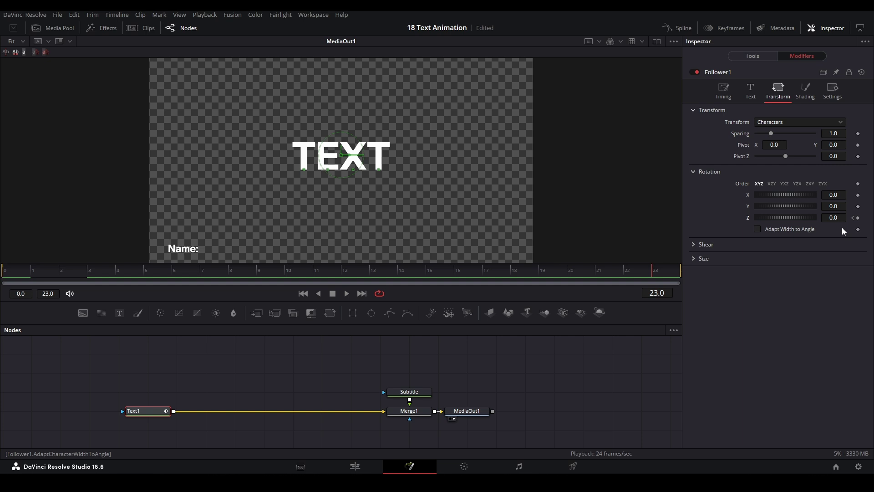
pyautogui.click(857, 217)
pyautogui.write('90')
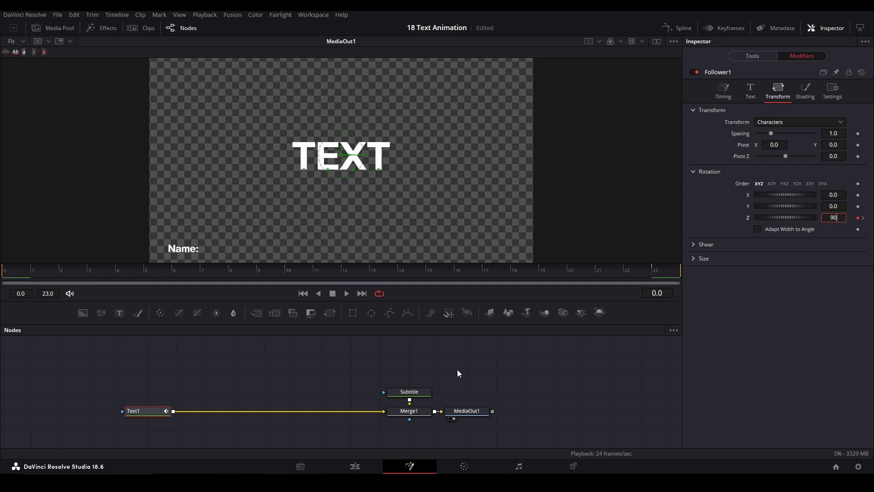
pyautogui.press('Return')
# Deselect the node and play the letter spin, stopping back at frame 0
pyautogui.click(542, 392)
pyautogui.press('space')
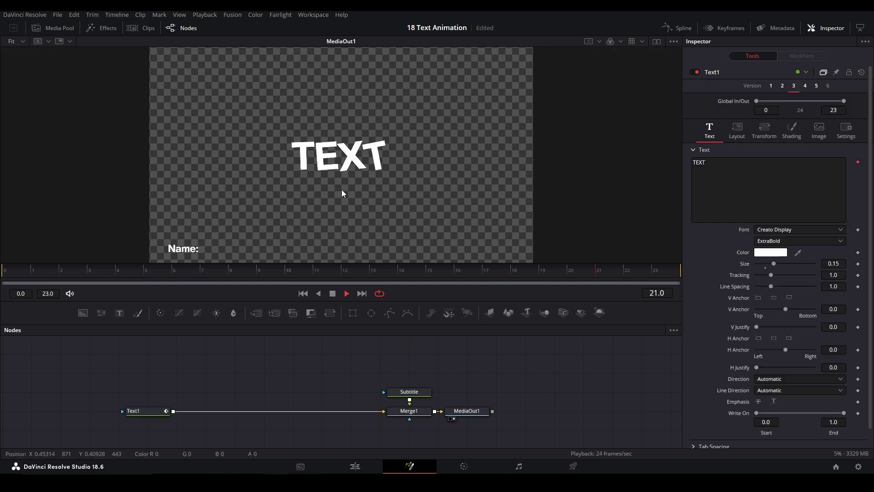
pyautogui.press('space')
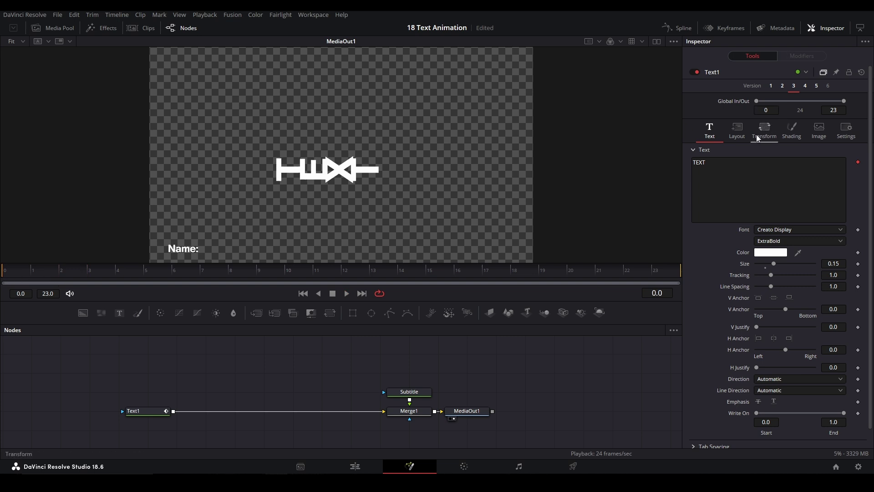
# Raise Follower1's character pivot Y to 0.025 on the Text1 title
pyautogui.click(147, 411)
pyautogui.click(802, 57)
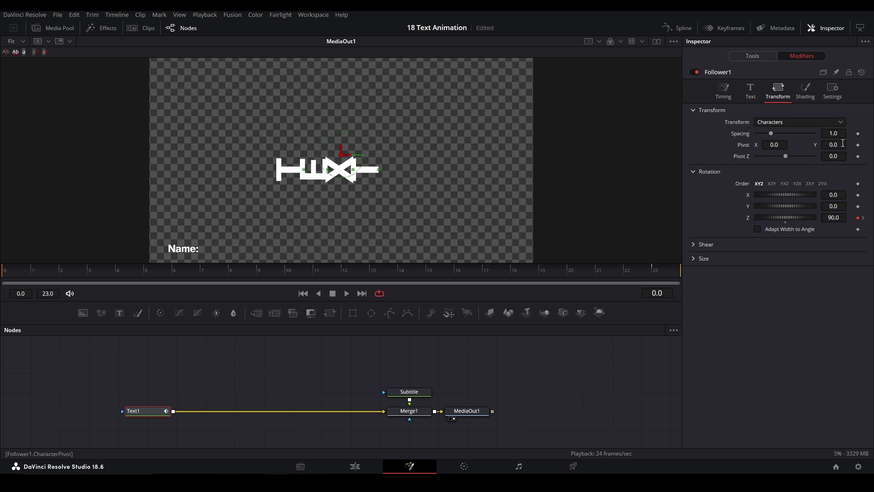
pyautogui.moveTo(842, 143); pyautogui.dragTo(842, 144)
# Play the spin with the new pivot, then return the playhead to frame 0
pyautogui.press('space')
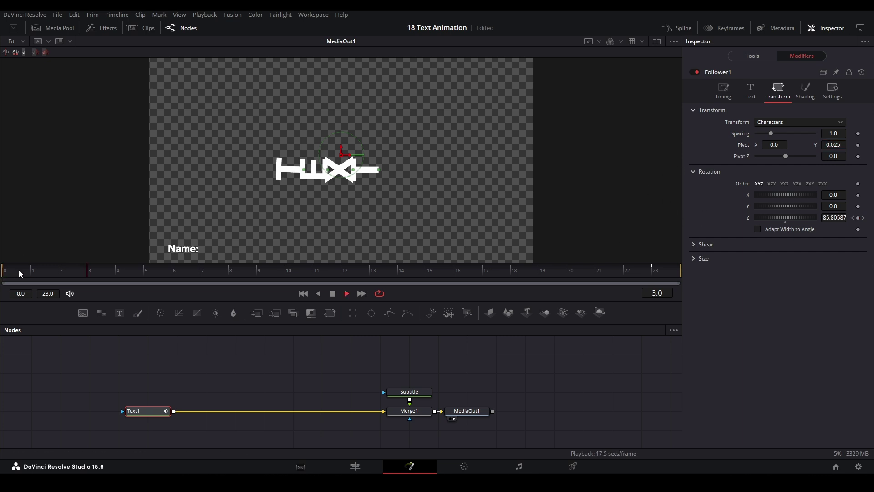
pyautogui.press('space')
pyautogui.moveTo(101, 279); pyautogui.dragTo(4, 290)
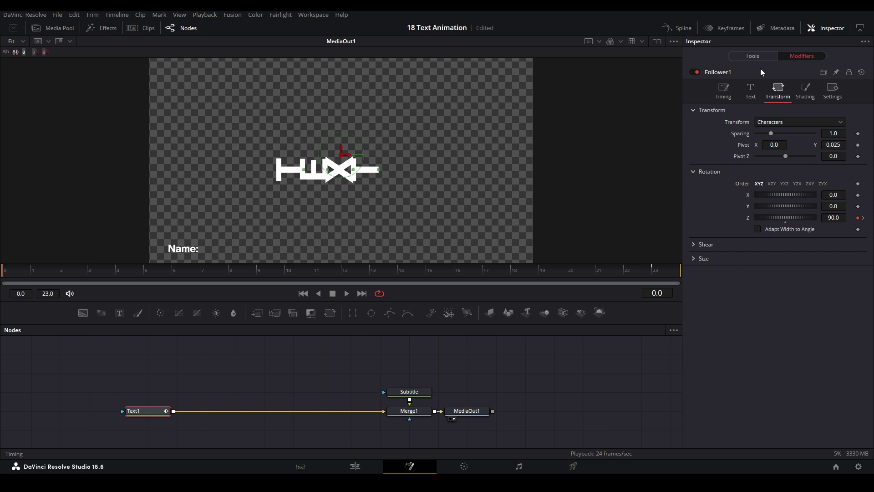
# Animate the character pivot with a Path1 modifier, preview from frame 0, and save the project
pyautogui.click(858, 147)
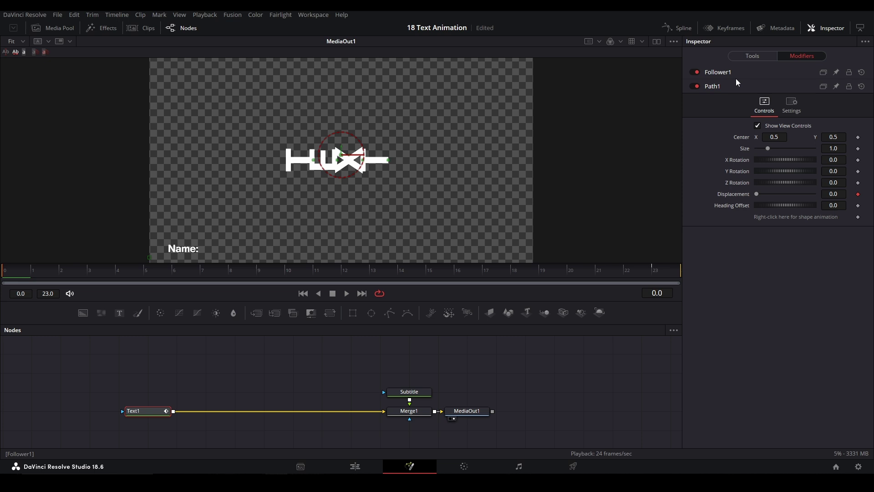
pyautogui.click(760, 69)
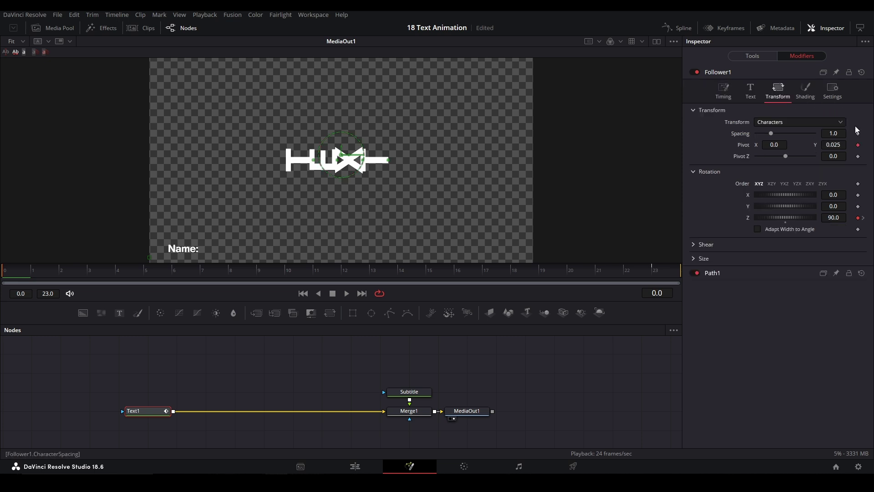
pyautogui.press('space')
pyautogui.press('space')
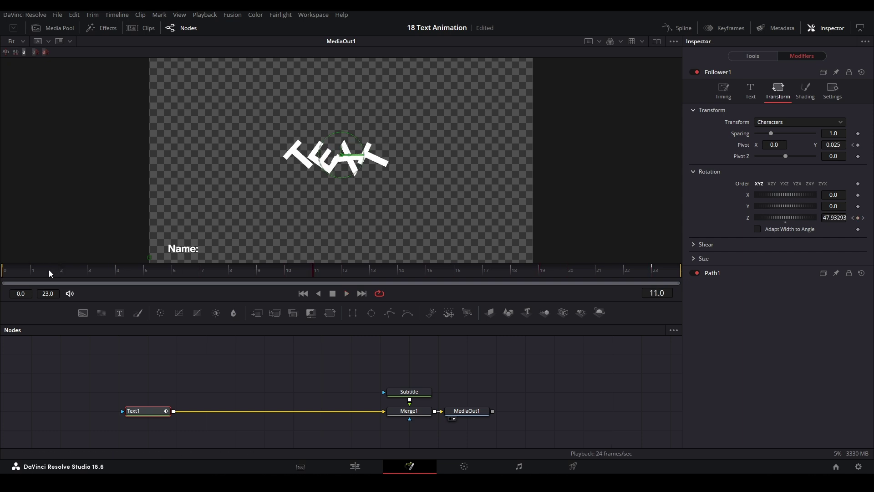
pyautogui.press('space')
pyautogui.press('space')
pyautogui.moveTo(74, 278); pyautogui.dragTo(9, 278)
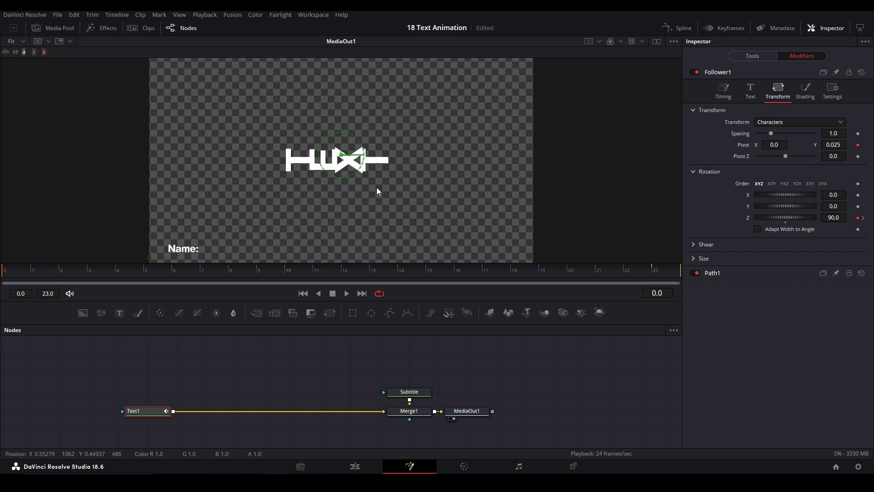
pyautogui.hotkey('ctrl', 's')
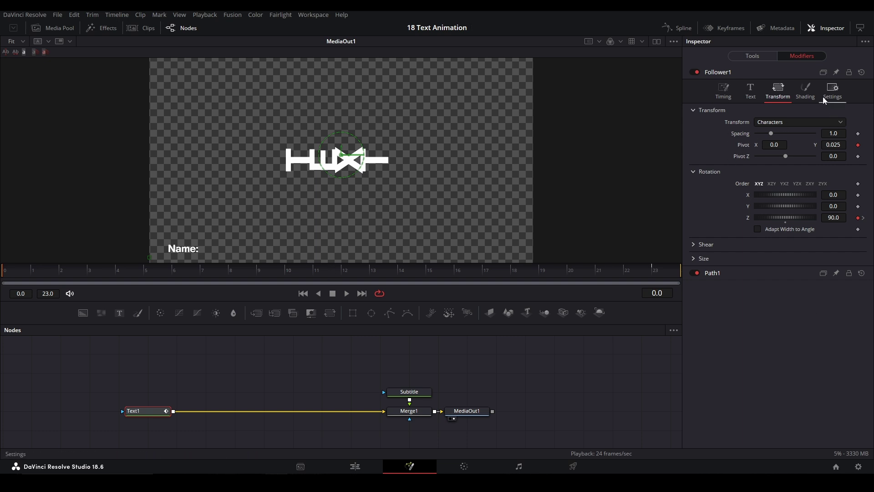
# Link Follower1's Shading Position Offset to an XY Path modifier
pyautogui.click(804, 96)
pyautogui.scroll(-3, 762, 177)
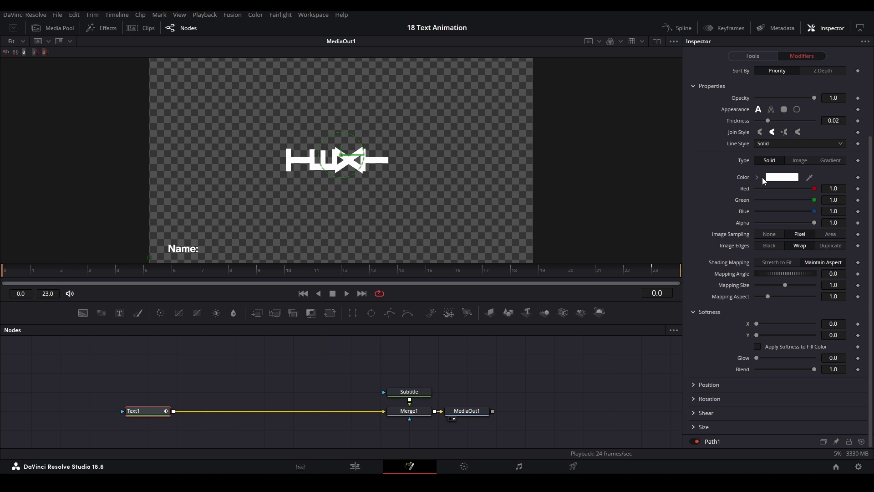
pyautogui.click(695, 384)
pyautogui.scroll(-2, 728, 330)
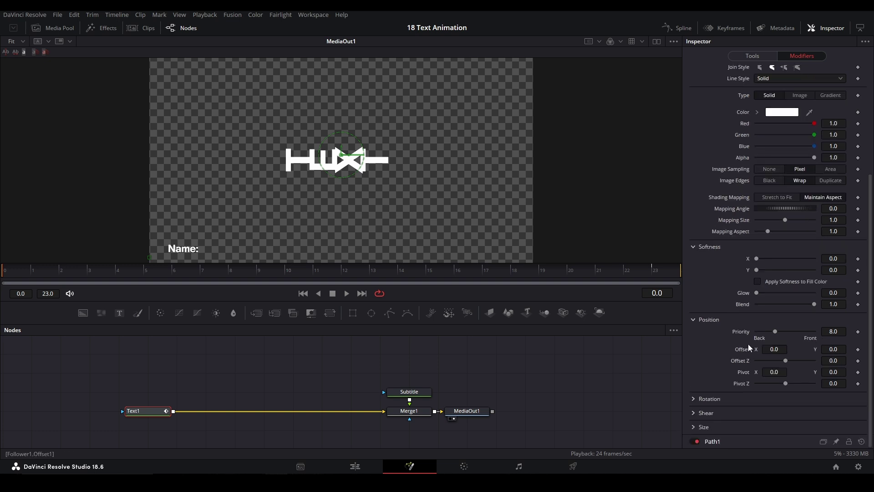
pyautogui.rightClick(743, 351)
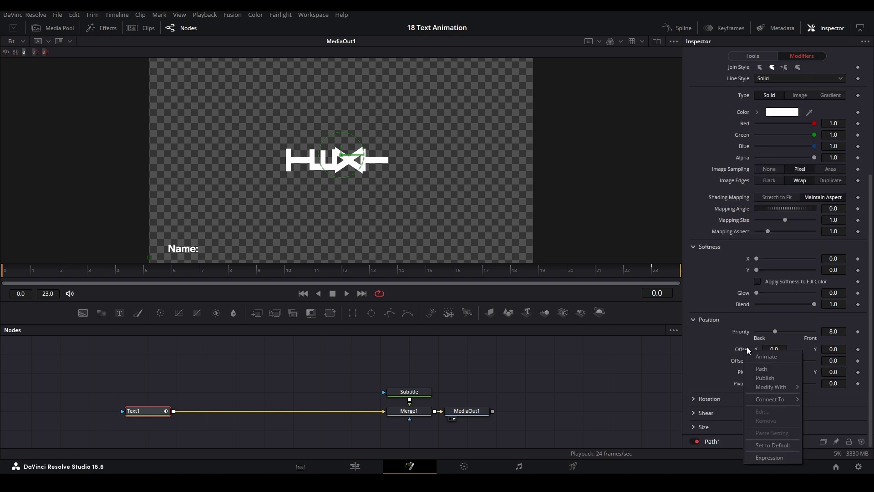
pyautogui.moveTo(767, 388)
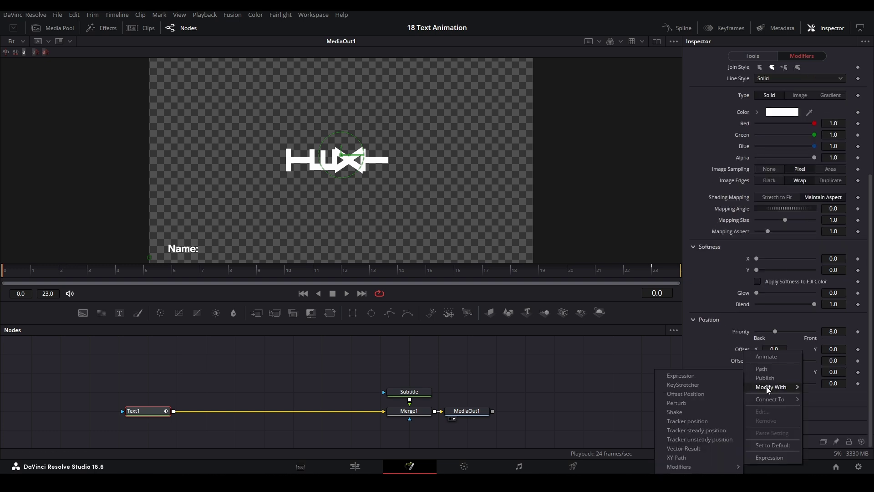
pyautogui.click(687, 456)
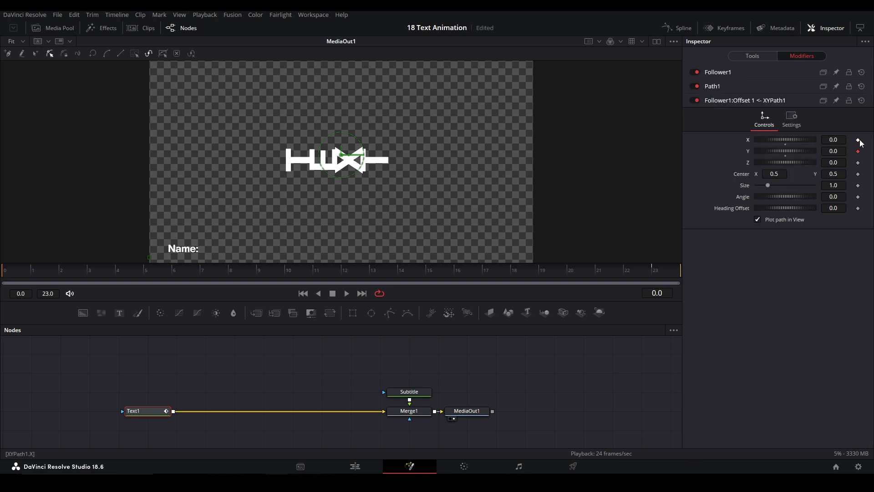
# Keyframe the XY Path Y offset at 0 on frame 23 and -0.663 on frame 0, then play
pyautogui.click(662, 266)
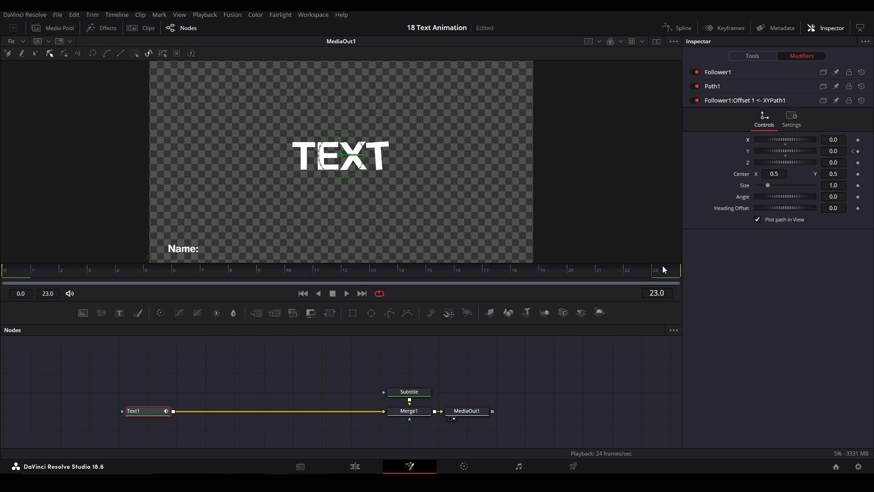
pyautogui.click(853, 151)
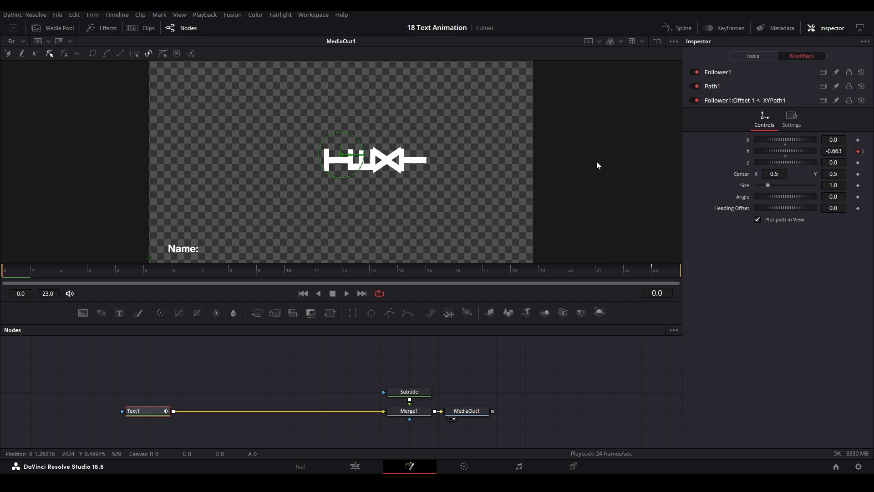
pyautogui.press('space')
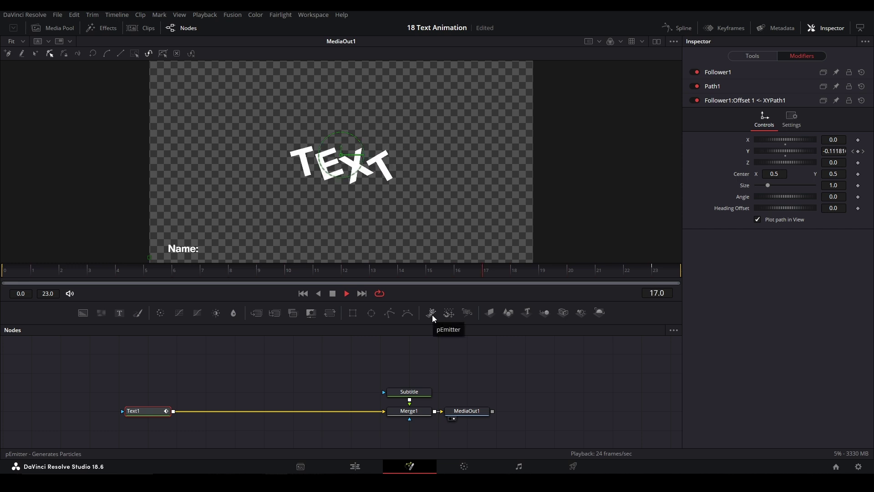
# Reset Follower1's character Z rotation to 0, removing its animation, and play the upright letters
pyautogui.moveTo(157, 274); pyautogui.dragTo(5, 271)
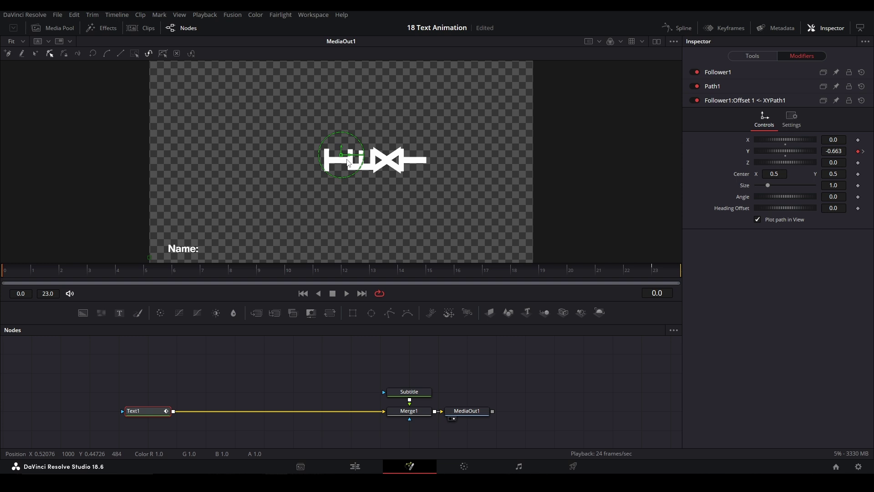
pyautogui.moveTo(30, 275); pyautogui.dragTo(6, 271)
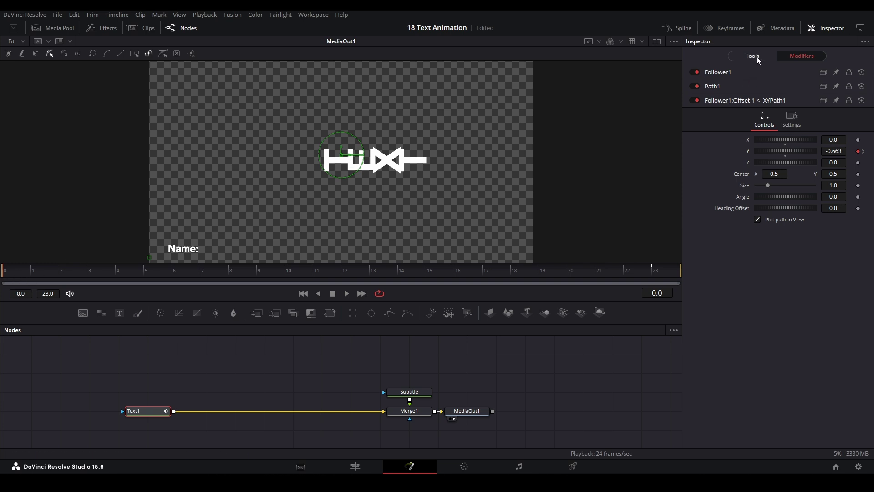
pyautogui.click(750, 72)
pyautogui.scroll(-5, 763, 179)
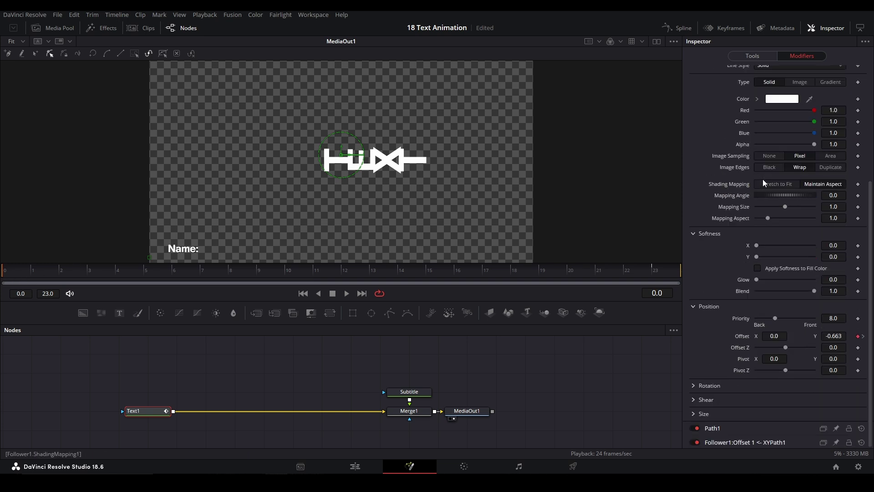
pyautogui.scroll(4, 777, 75)
pyautogui.scroll(2, 777, 75)
pyautogui.click(778, 90)
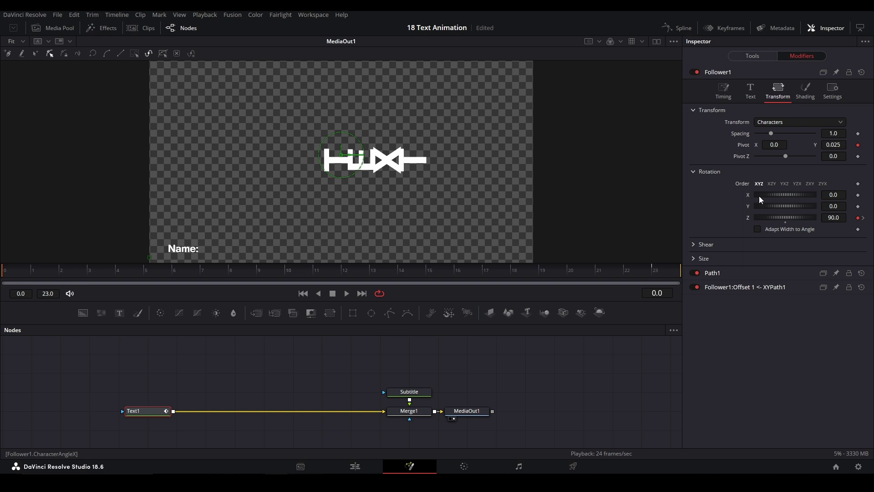
pyautogui.doubleClick(747, 218)
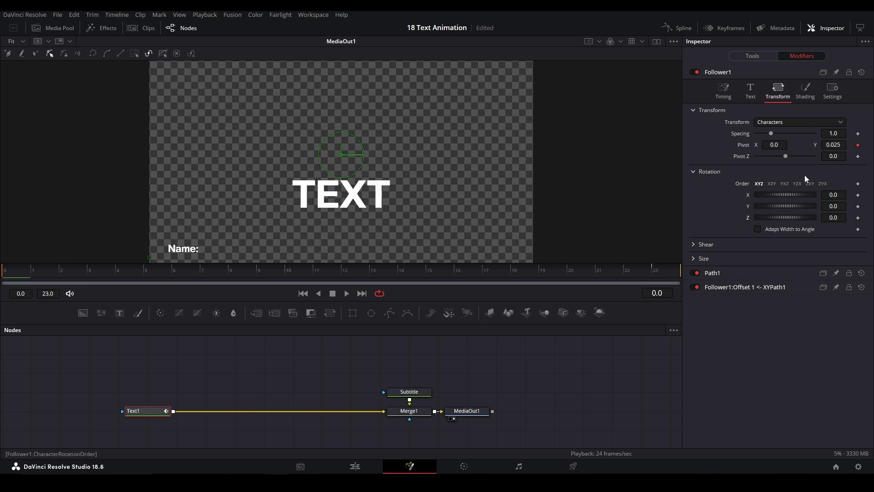
pyautogui.press('space')
# Keyframe the Shading element's Z rotation at 0 on frame 23 and 90 on frame 0, then play
pyautogui.click(812, 94)
pyautogui.scroll(-5, 784, 279)
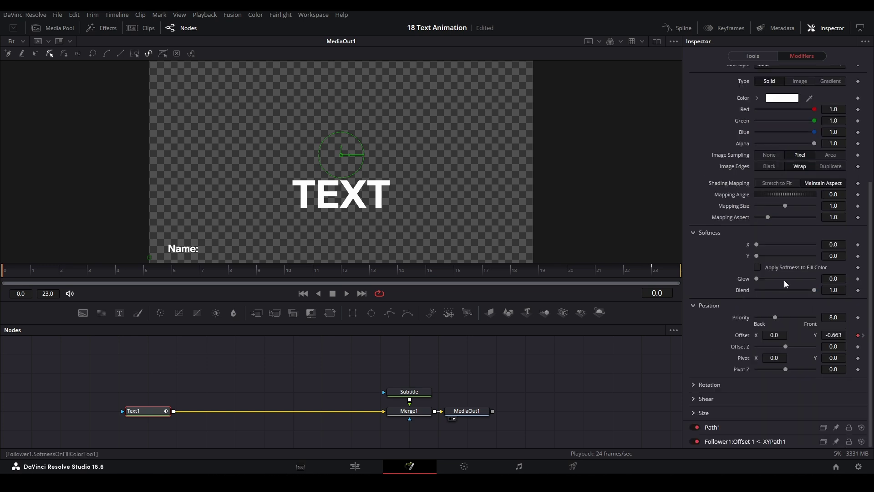
pyautogui.click(694, 385)
pyautogui.scroll(-1, 751, 364)
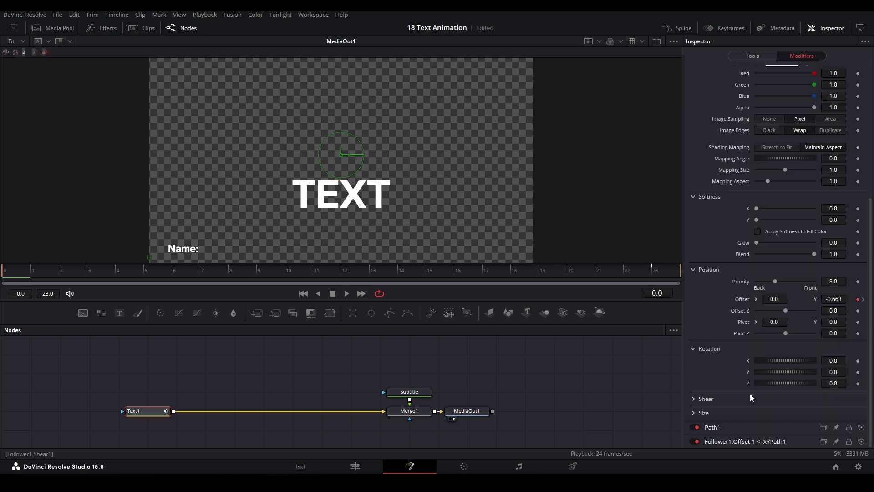
pyautogui.click(858, 383)
pyautogui.click(659, 270)
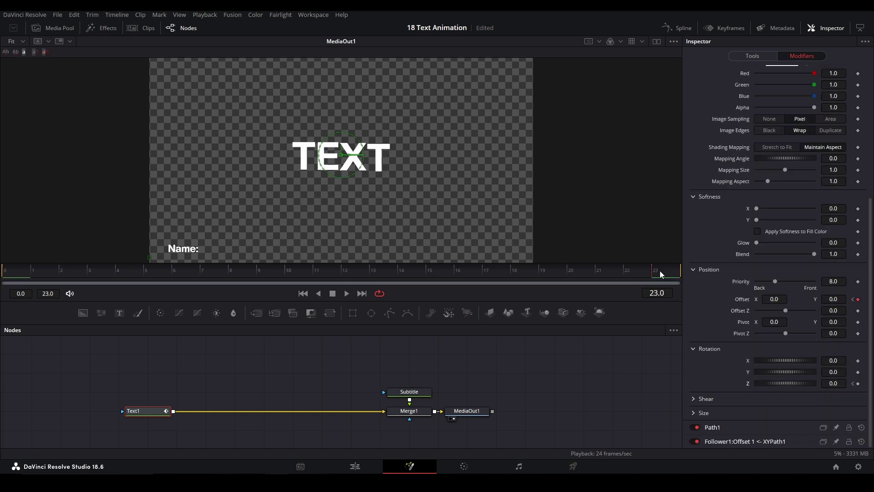
pyautogui.click(858, 384)
pyautogui.click(853, 384)
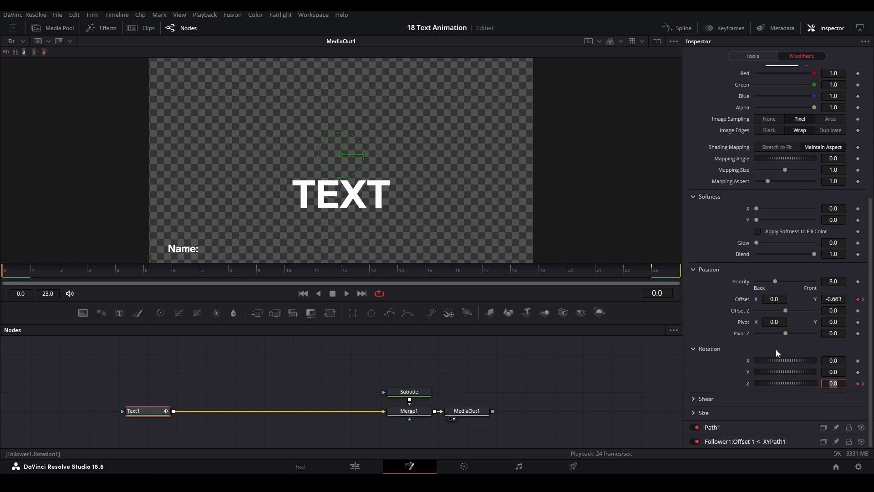
pyautogui.press('Return')
pyautogui.press('space')
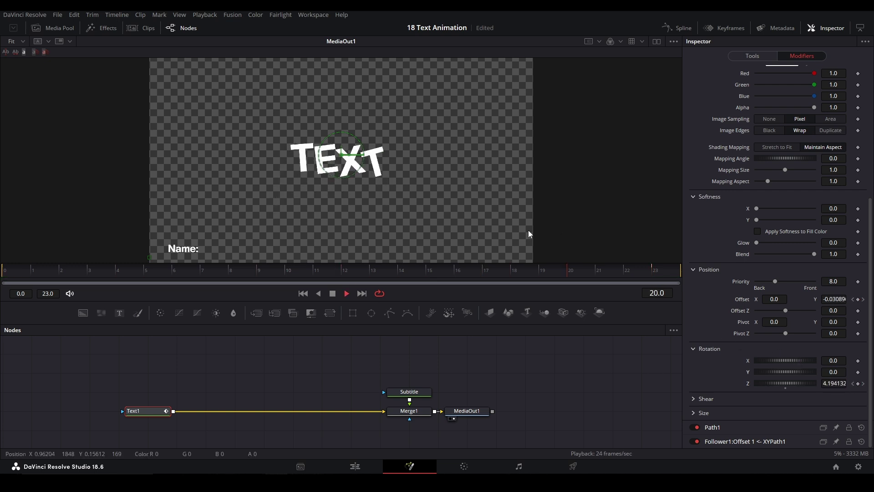
# Stop playback and reset the animated character pivot Y back to default
pyautogui.press('space')
pyautogui.scroll(5, 783, 114)
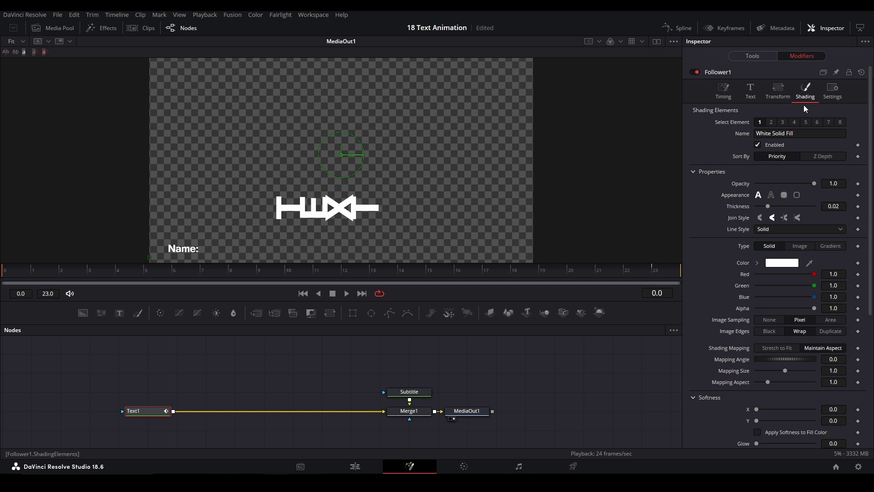
pyautogui.click(779, 91)
pyautogui.doubleClick(746, 144)
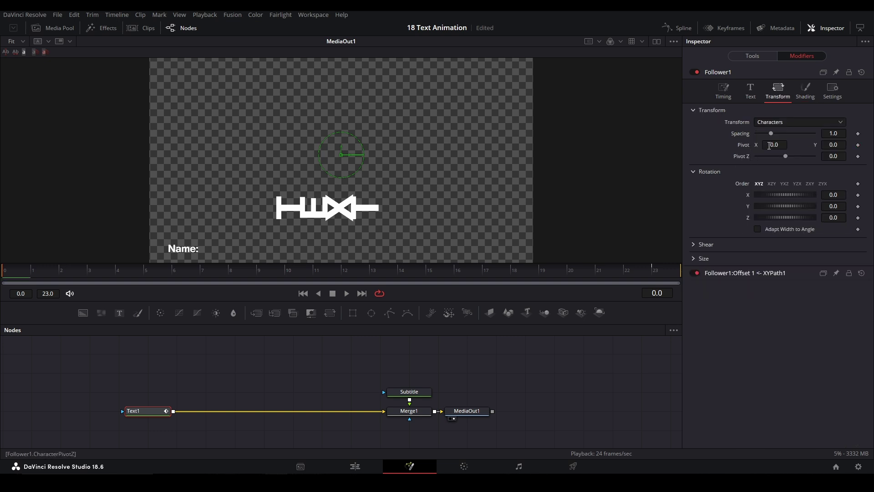
# Set the Shading element's pivot Y to 0.25 and play the tilting letters from Text1
pyautogui.click(806, 91)
pyautogui.scroll(-5, 773, 269)
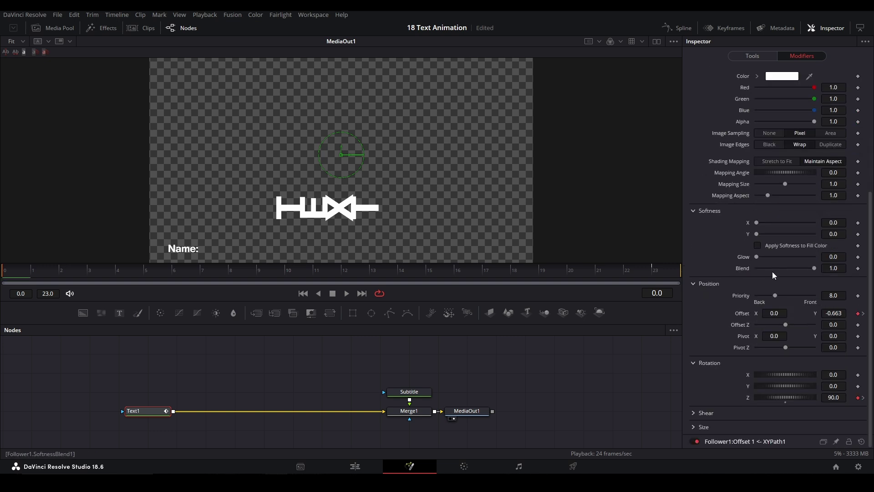
pyautogui.click(843, 337)
pyautogui.write('.25')
pyautogui.press('Return')
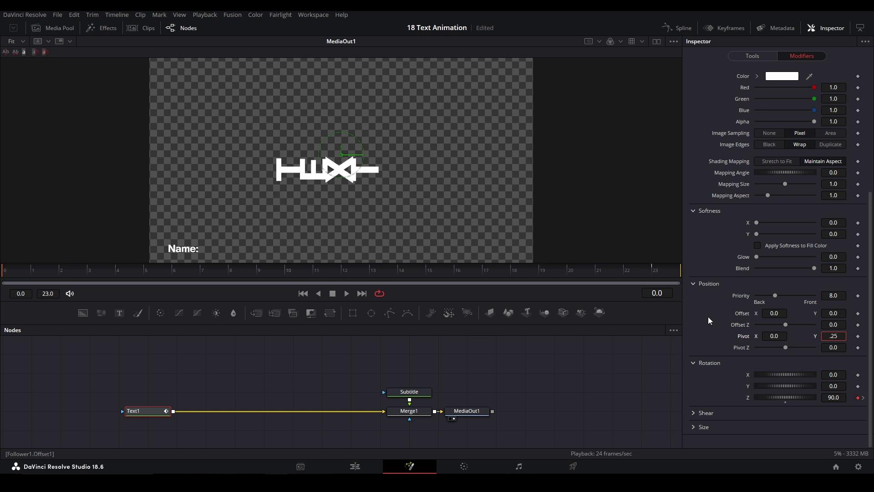
pyautogui.click(753, 56)
pyautogui.press('space')
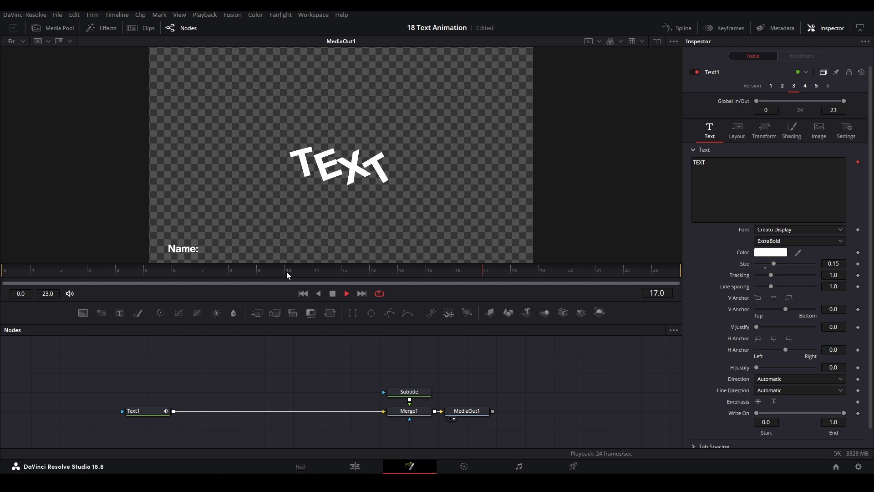
# Show Text1's curves in the Spline editor and ease the start of its Y offset curve
pyautogui.press('space')
pyautogui.click(677, 28)
pyautogui.click(147, 411)
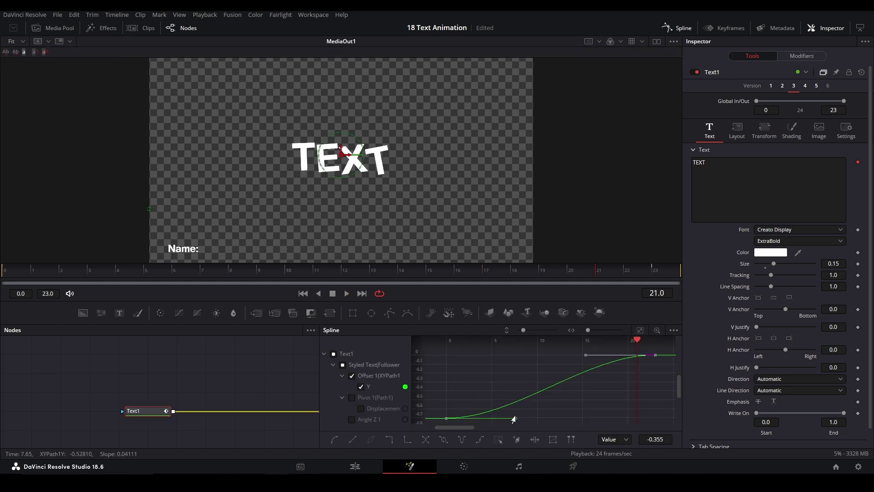
pyautogui.moveTo(516, 418); pyautogui.dragTo(446, 358)
# Display the Angle Z 1 curve and preview the eased rise, with TEXT settled upright by frame 20
pyautogui.click(351, 419)
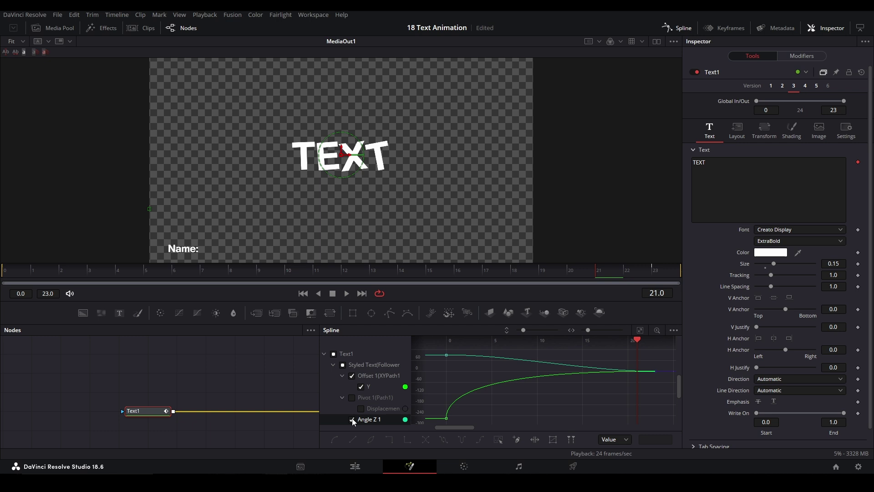
pyautogui.press('space')
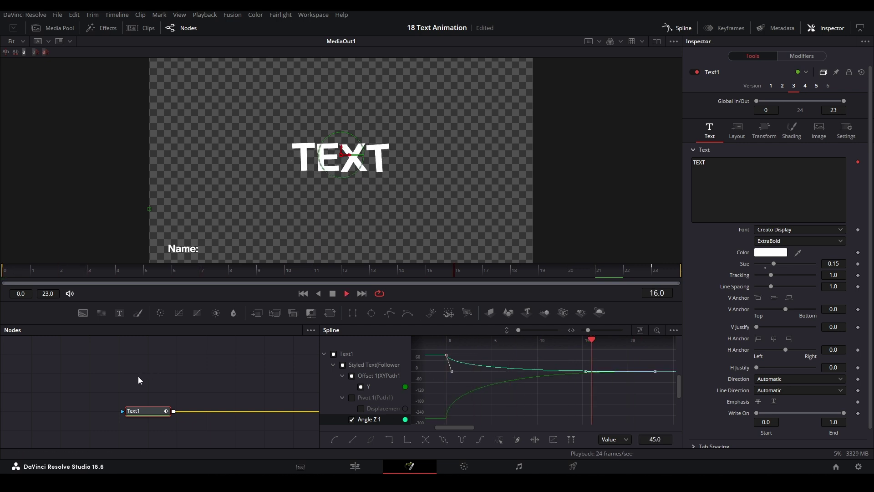
pyautogui.click(137, 370)
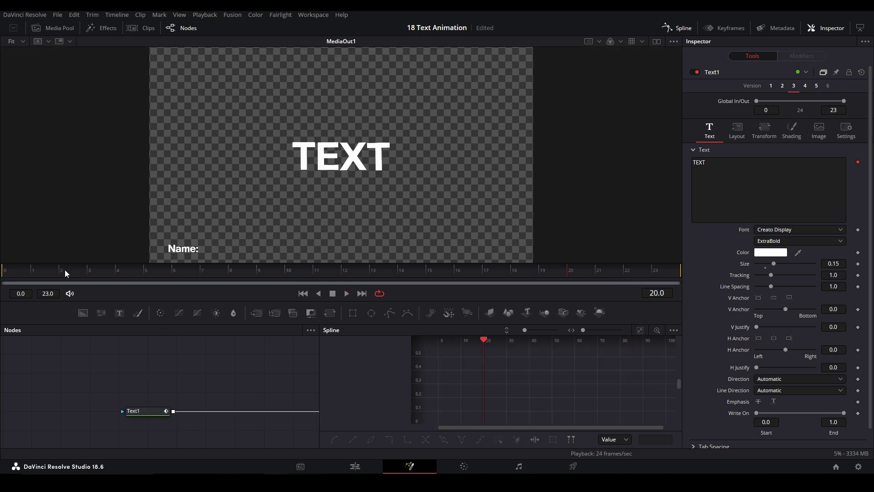
# Keyframe Follower1's shading opacity so the TEXT letters are invisible at frame 0, then preview the fade-in
pyautogui.press('space')
pyautogui.click(133, 411)
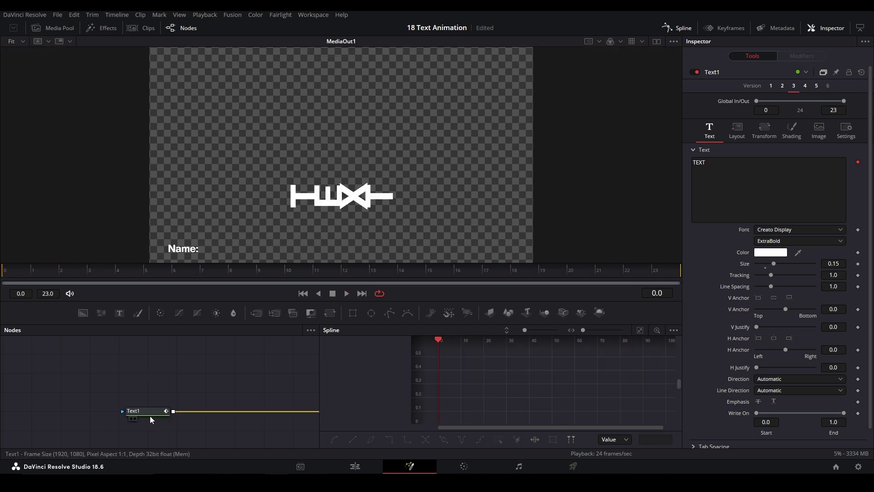
pyautogui.click(801, 56)
pyautogui.click(769, 102)
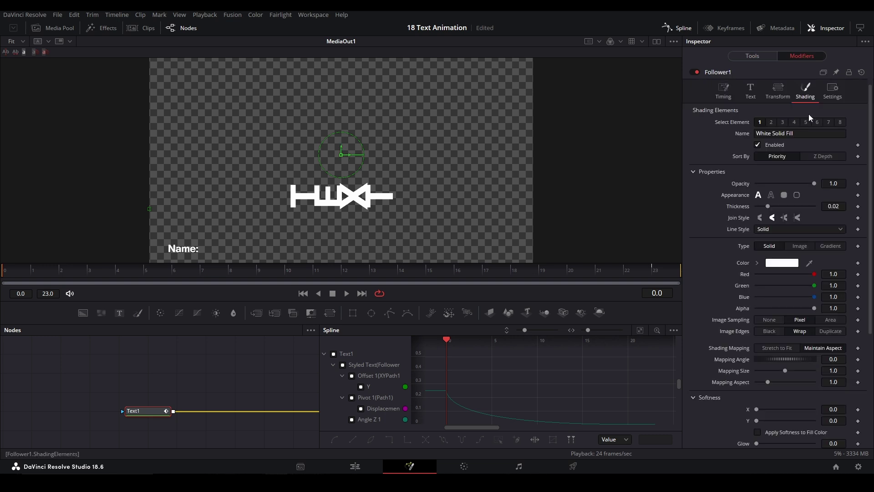
pyautogui.click(857, 184)
pyautogui.press('space')
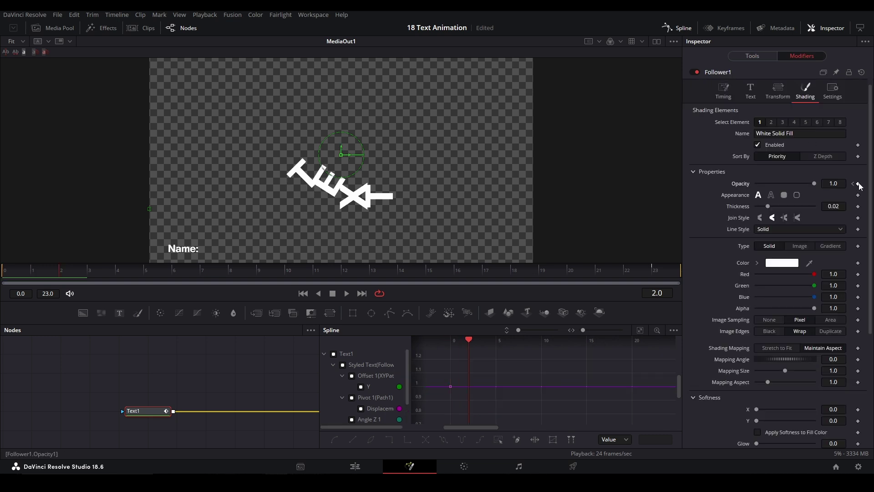
pyautogui.click(231, 364)
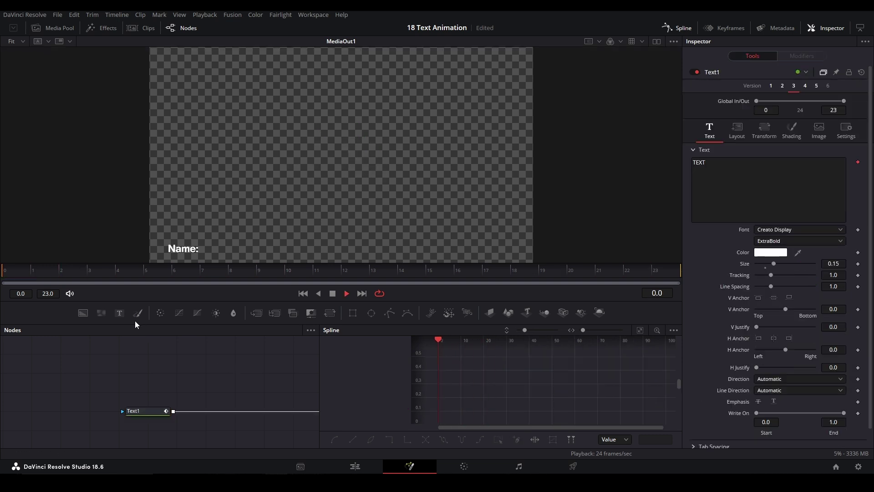